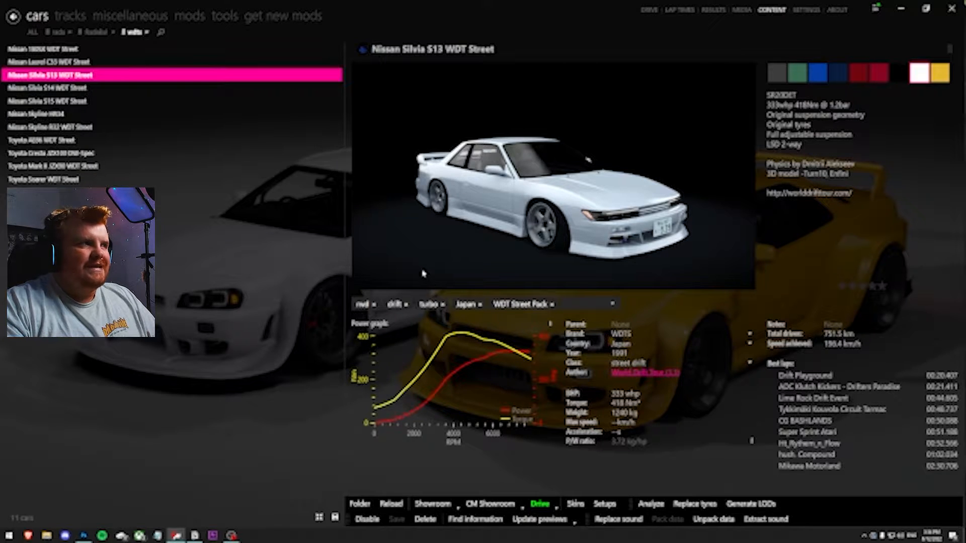
Open the Silvia S13 in the custom showroom, select the car body, and open its skin.dds diffuse texture
left_click(489, 503)
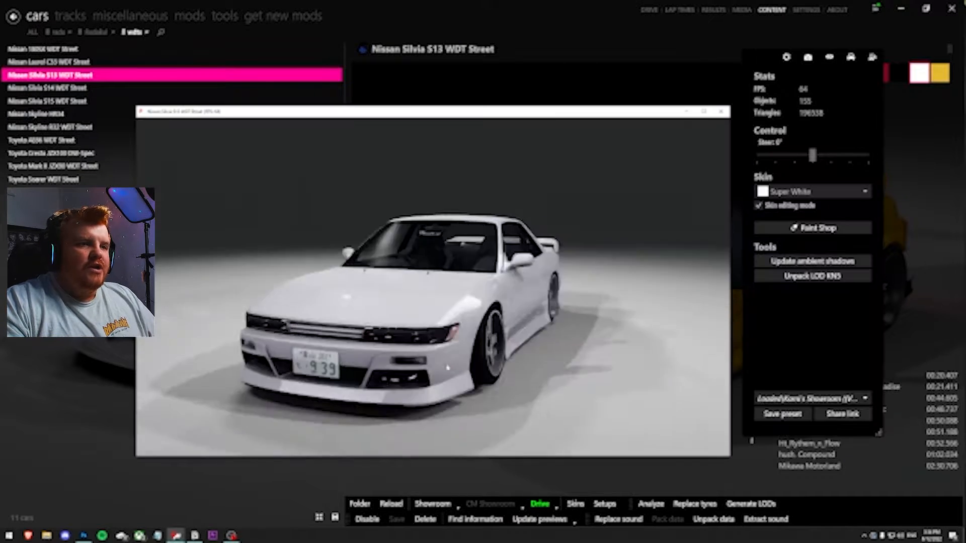
left_click(481, 289)
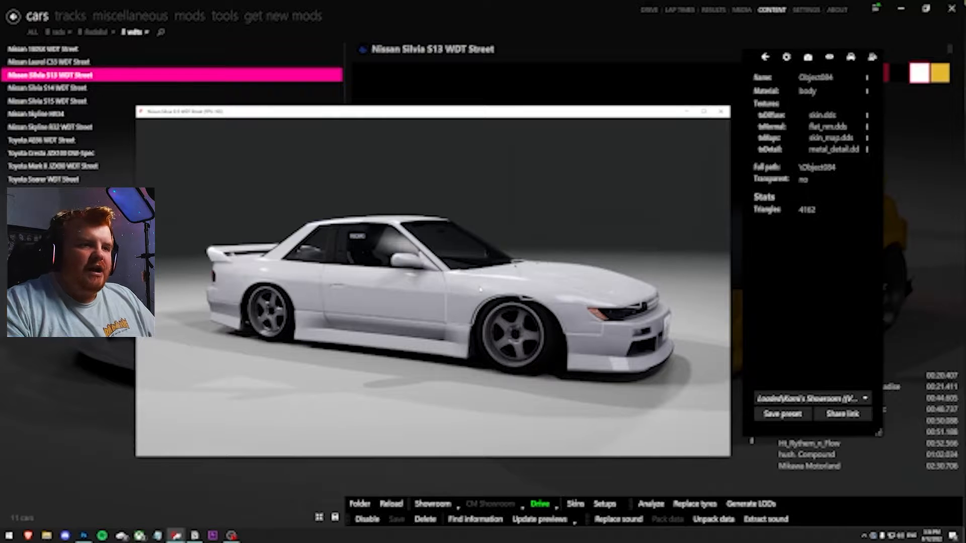
left_click_drag(577, 349, 573, 325)
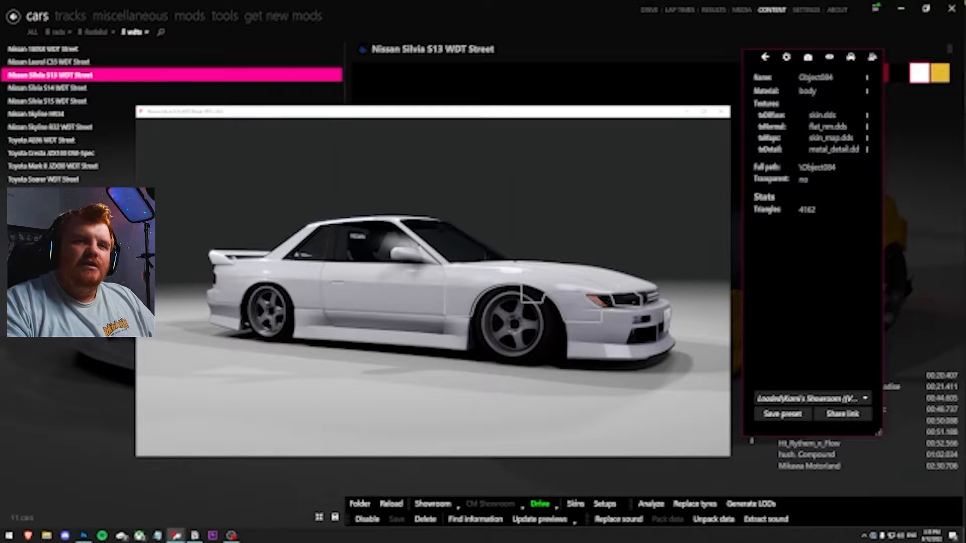
left_click(867, 117)
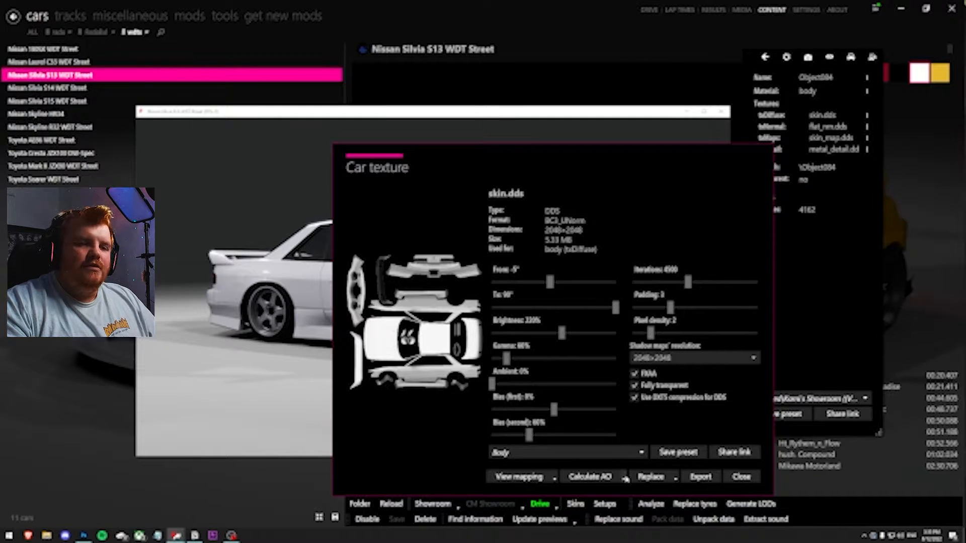
Calculate an ambient occlusion map of custom size 4096x4096
left_click(624, 477)
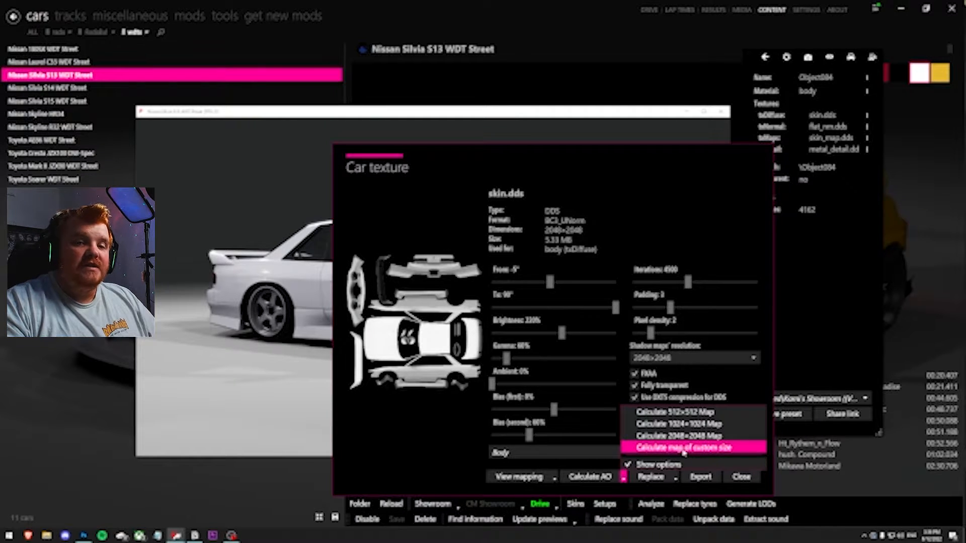
left_click(683, 448)
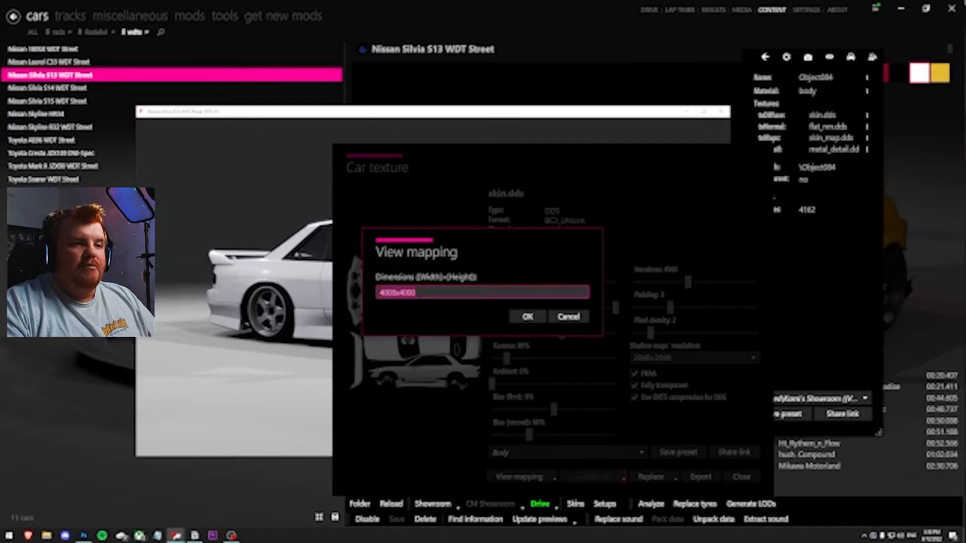
type("4096x4096")
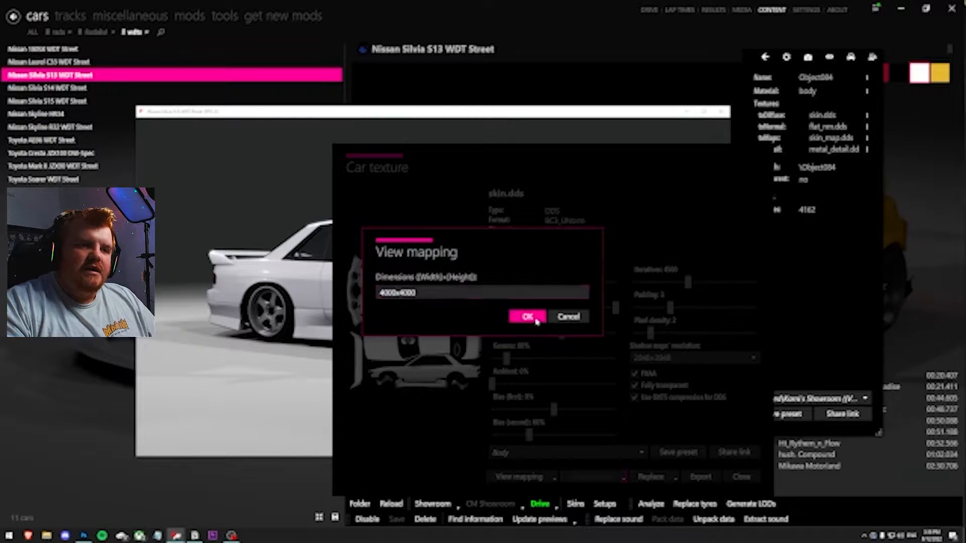
left_click(537, 319)
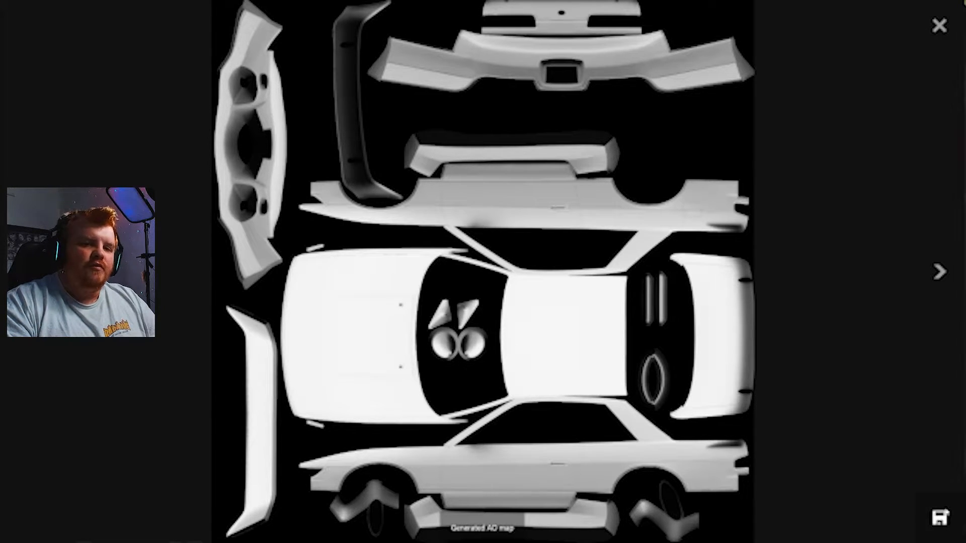
Save the generated AO map into a new folder named TEST inside the car's skins folder
left_click(939, 518)
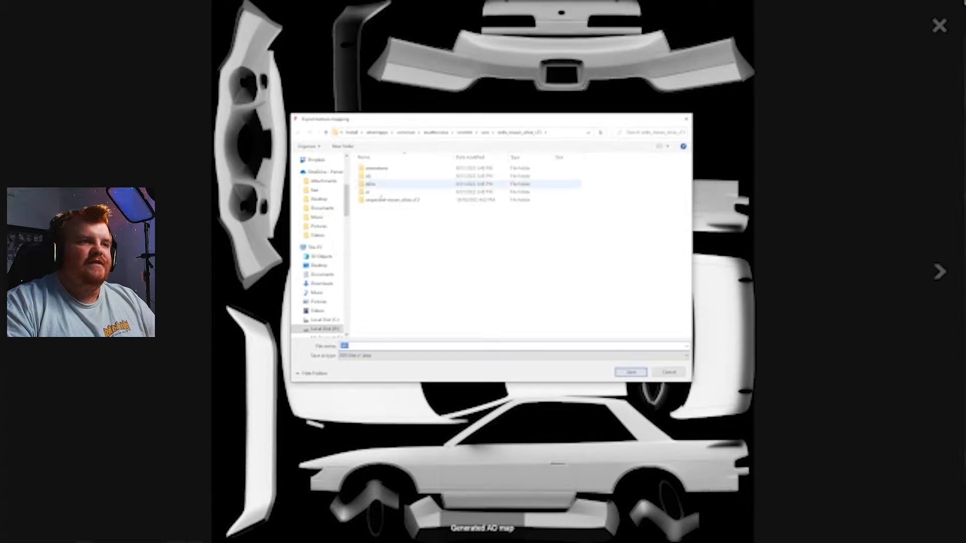
double_click(393, 184)
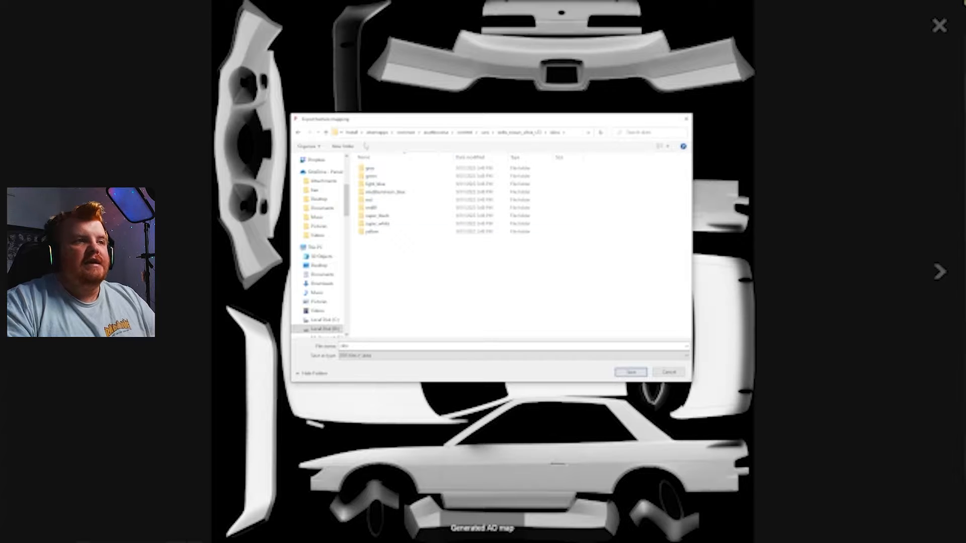
left_click(342, 145)
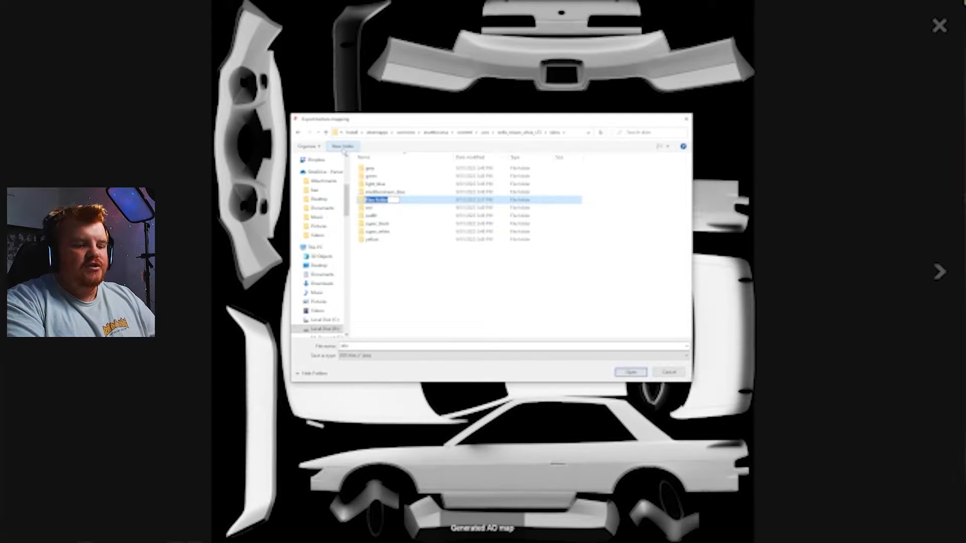
type("Te")
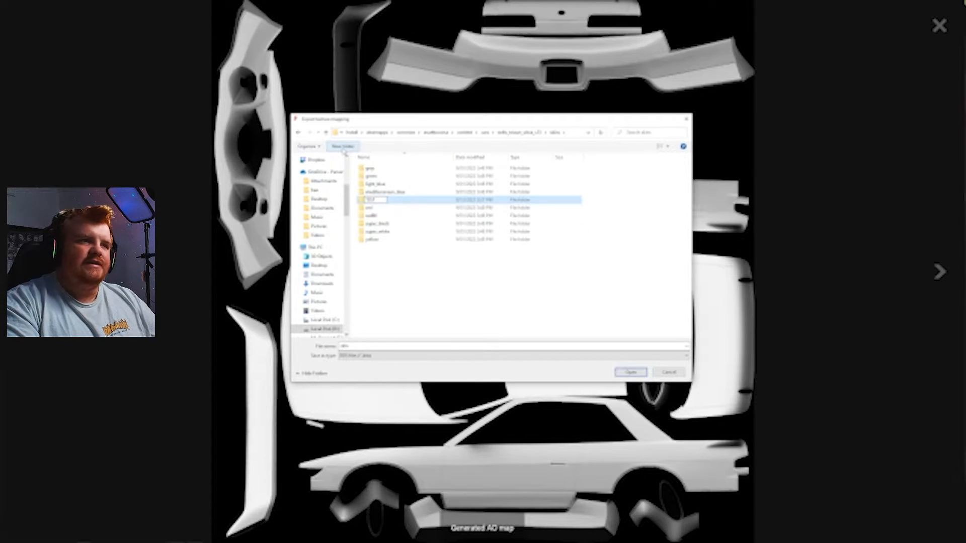
type("ST")
key("Return")
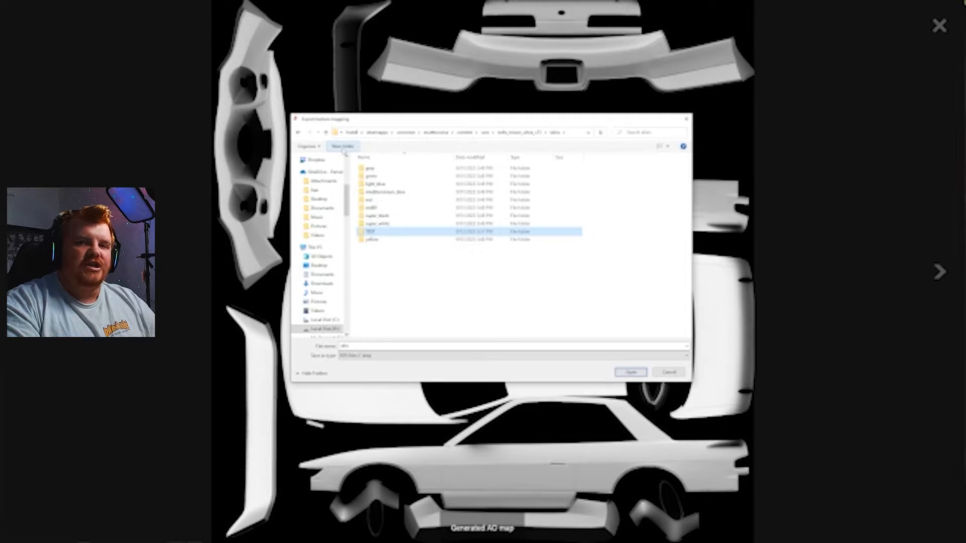
key("Return")
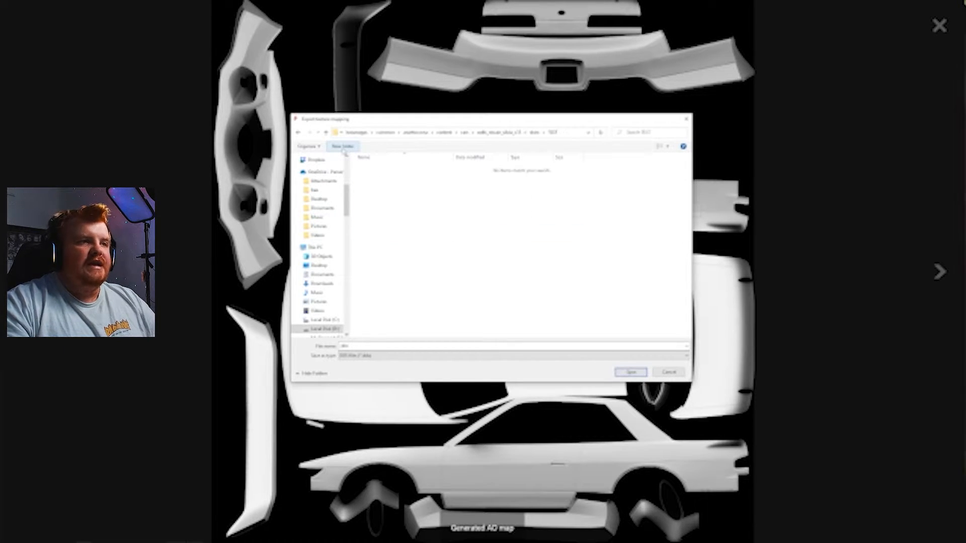
left_click(633, 374)
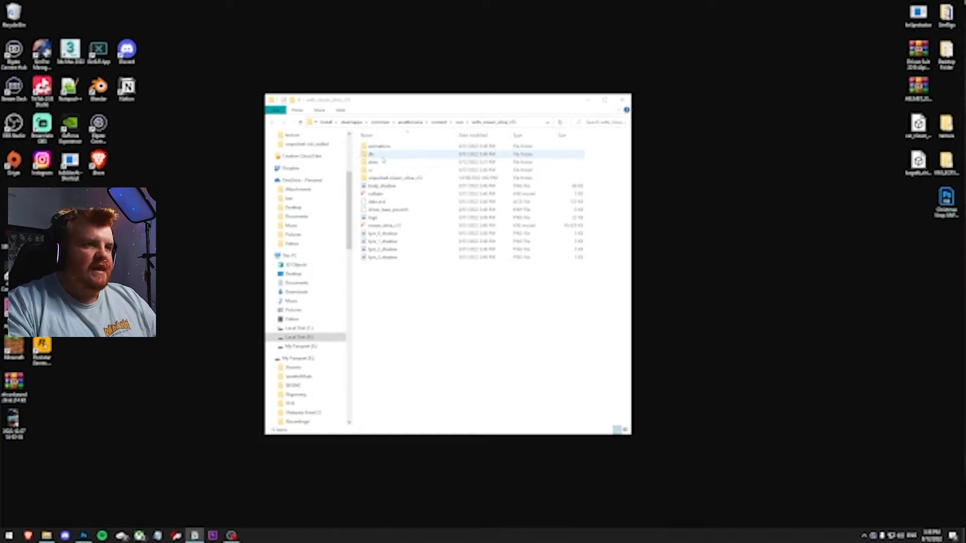
In File Explorer, open the exported skin file from the TEST skins folder in Photoshop with default DDS read settings
double_click(384, 164)
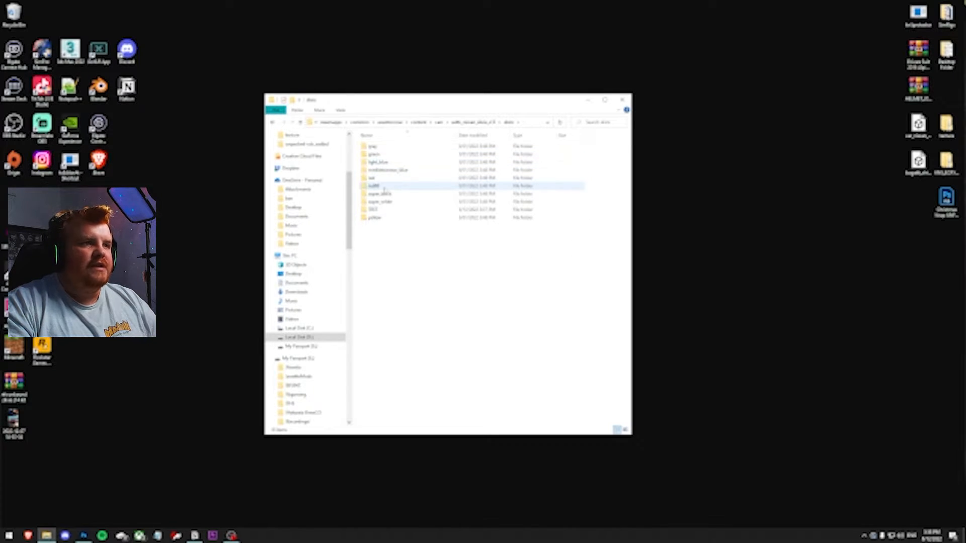
double_click(385, 209)
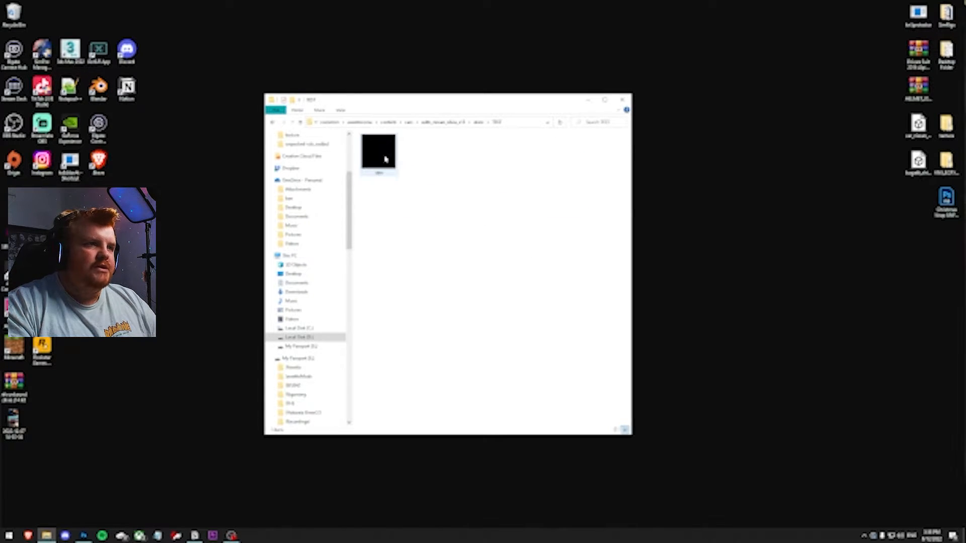
double_click(385, 159)
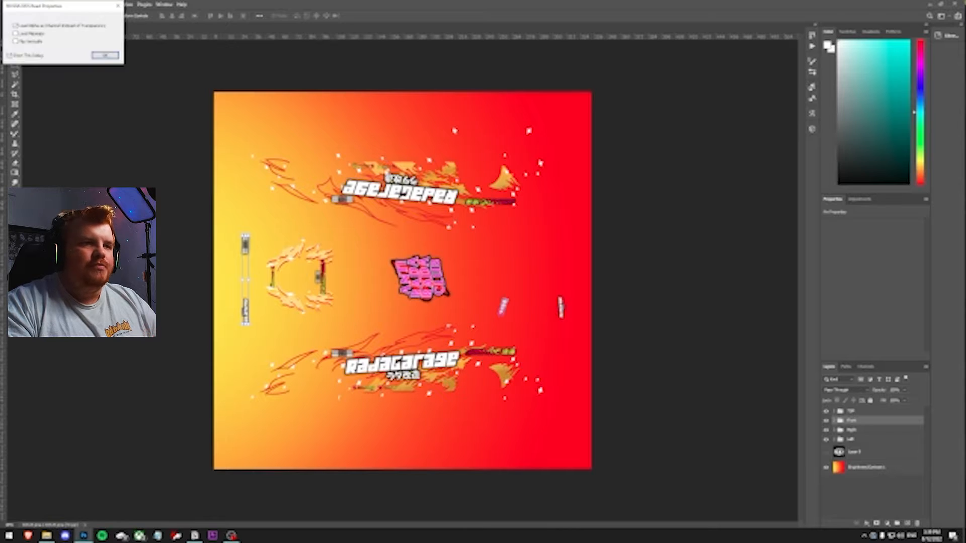
left_click(106, 56)
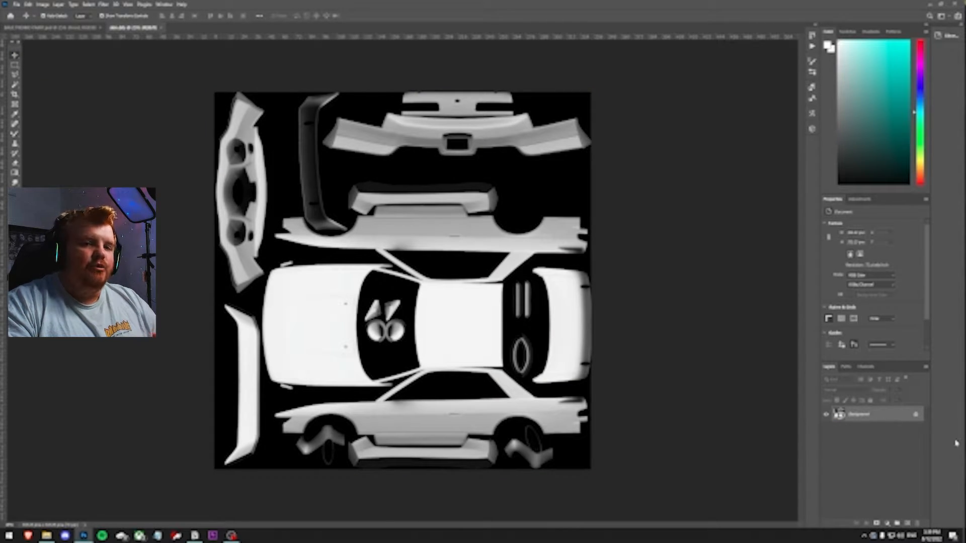
Unlock the AO map layer and set its blend mode to Multiply
left_click(915, 416)
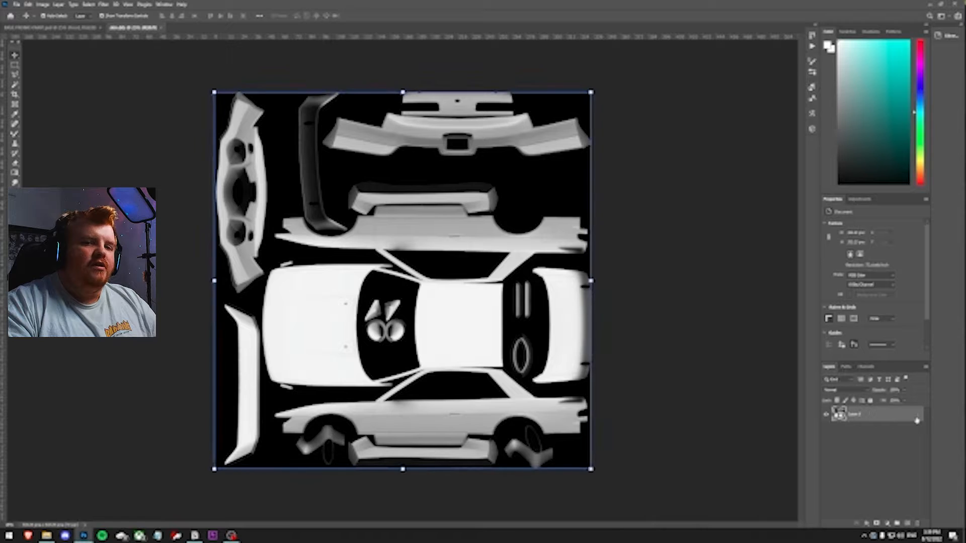
left_click(844, 391)
left_click(836, 370)
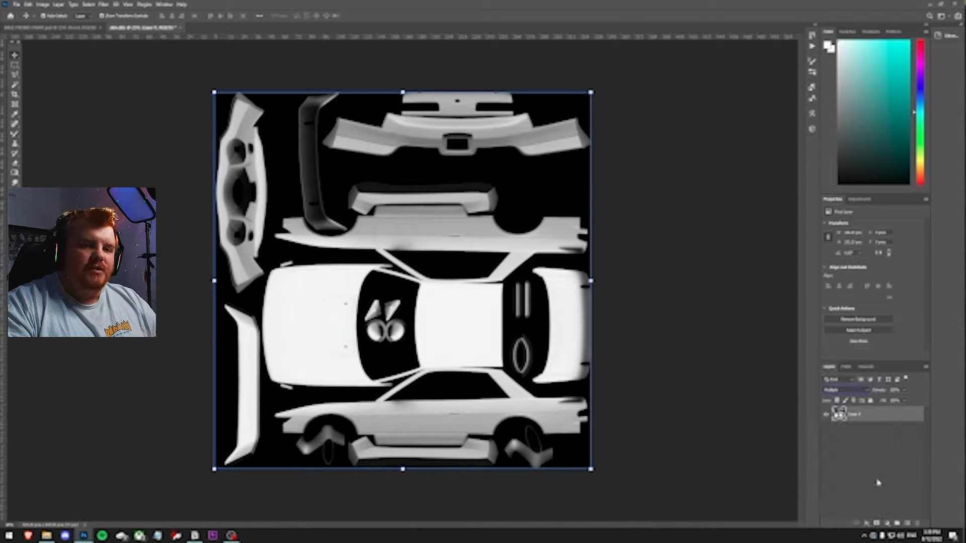
left_click(879, 482)
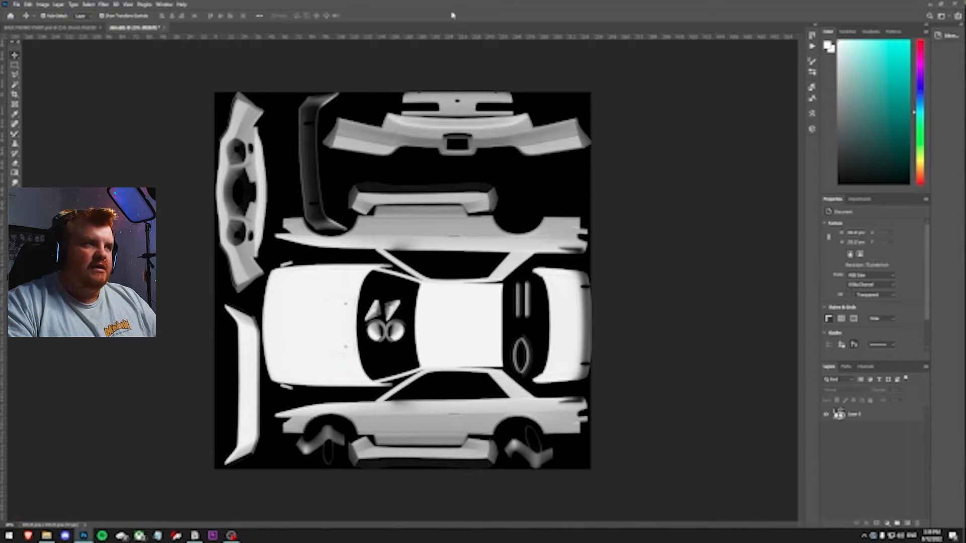
Copy the gradient Brightness/Contrast layer from the promo paint file into the AO document, placing it beneath the AO layer
left_click(57, 29)
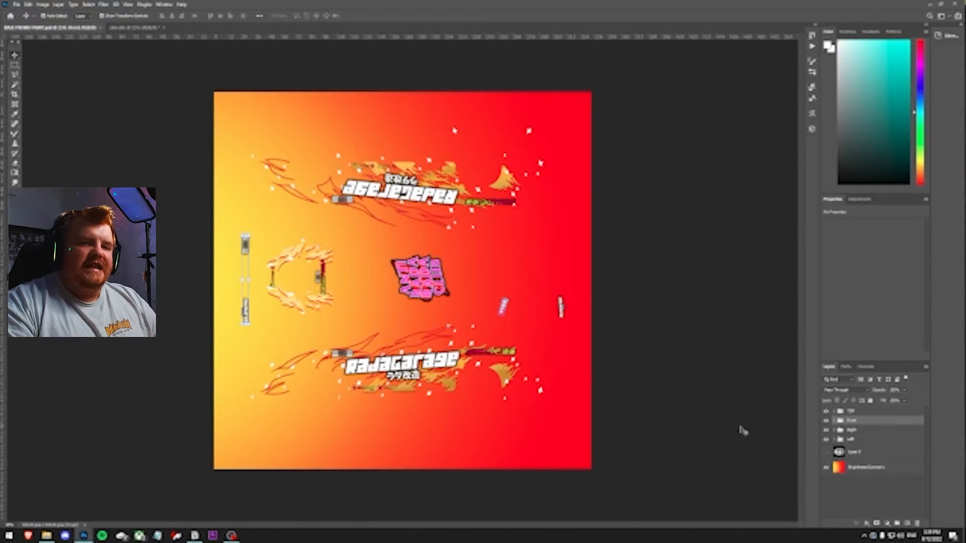
left_click(849, 471)
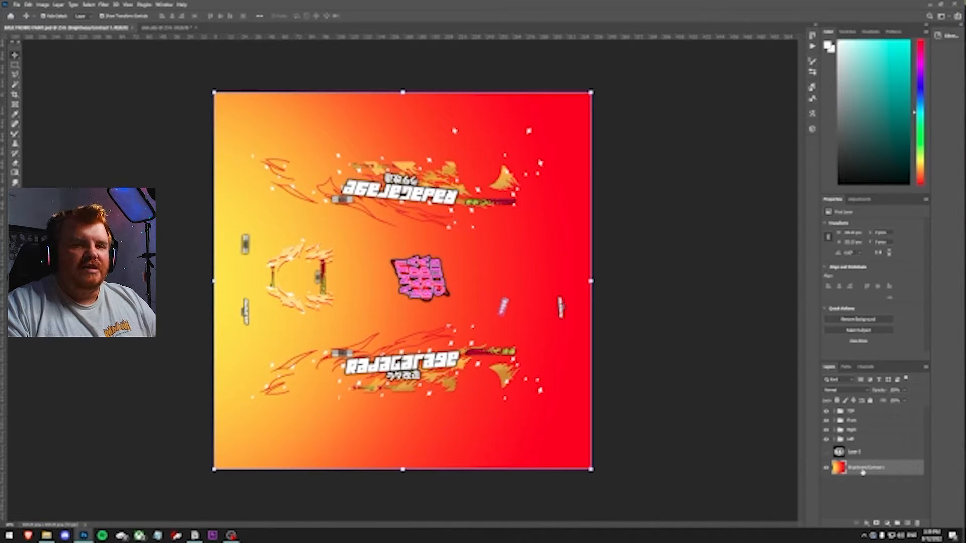
left_click_drag(863, 472, 509, 396)
left_click_drag(871, 413, 868, 439)
left_click(867, 459)
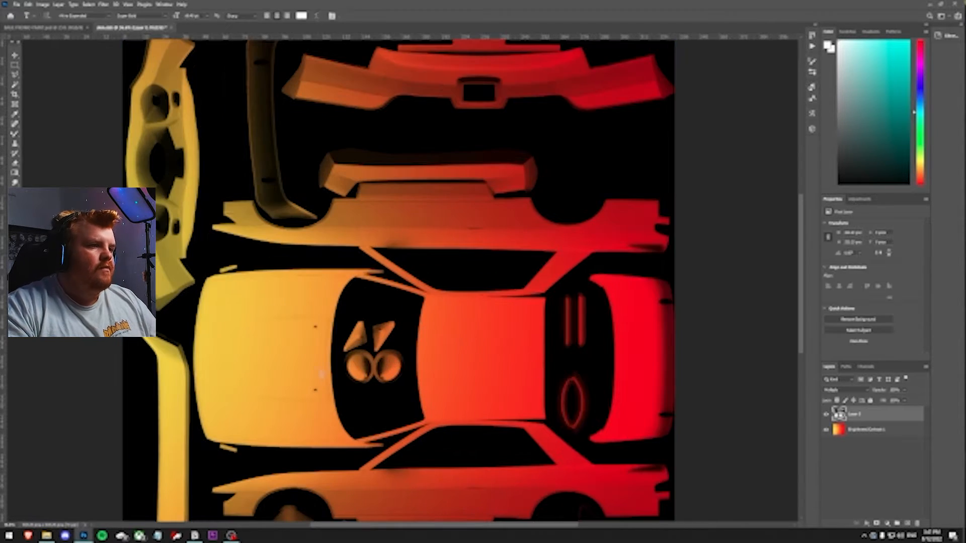
Recolour the word SUBSCRIBE in the SUBSCRIBE TO RADA text to red
key("BackSpace")
left_click_drag(328, 373, 251, 373)
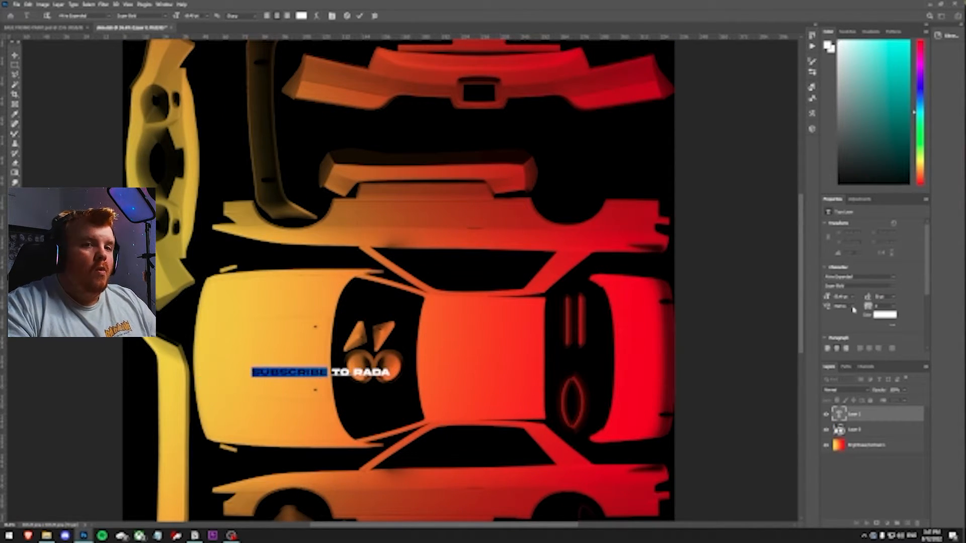
left_click(884, 314)
left_click(732, 282)
left_click(814, 258)
left_click(14, 55)
Add a Drop Shadow layer style to the SUBSCRIBE TO RADA text layer
double_click(915, 416)
left_click(695, 408)
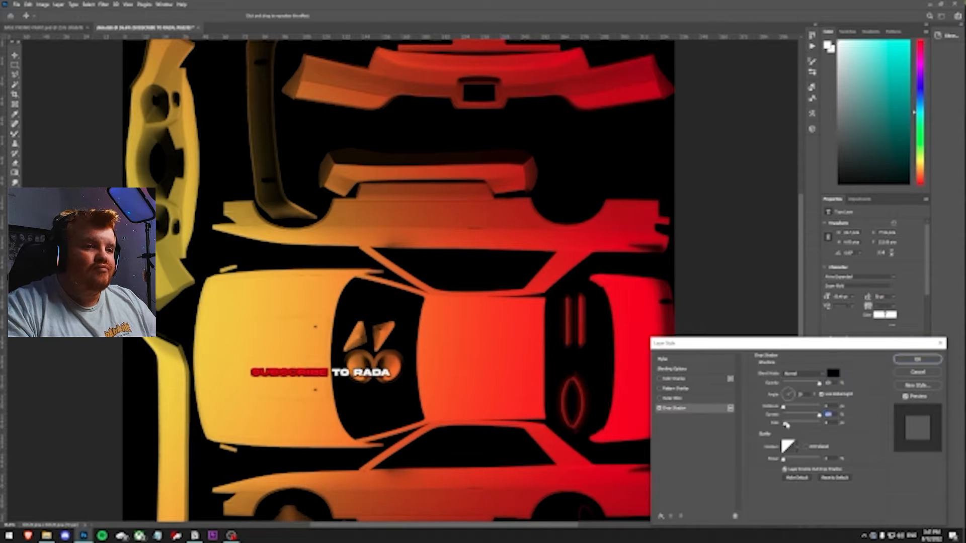
left_click_drag(787, 424, 789, 424)
left_click(918, 359)
Duplicate the text layer and move the copy onto the car's upper side panel
right_click(881, 415)
left_click(890, 206)
left_click_drag(321, 371, 469, 220)
Transform the upper text copy, rotating it 180° to match the panel's orientation, and commit
right_click(433, 281)
left_click(400, 276)
right_click(400, 275)
left_click(451, 415)
right_click(445, 218)
left_click(465, 351)
key("Return")
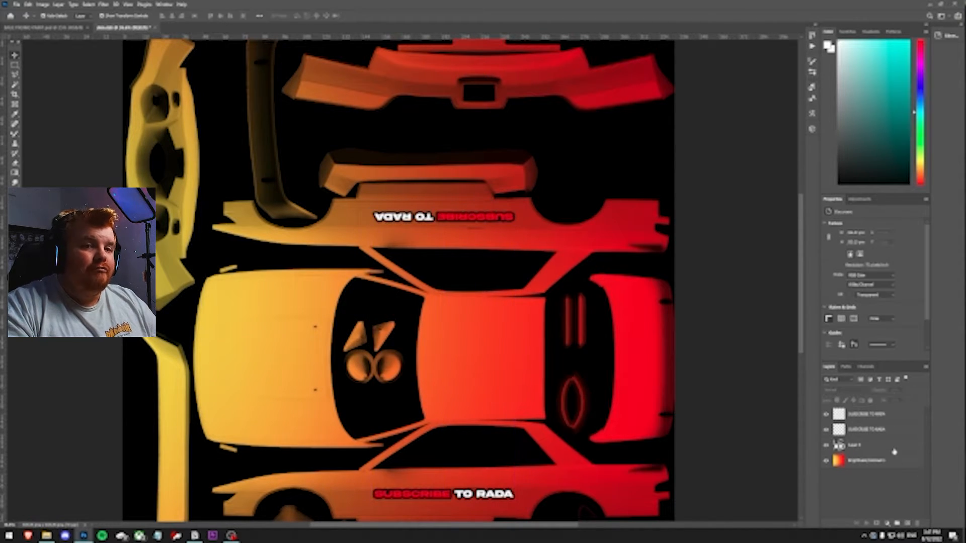
Reorder the layers so the AO layer sits above both text layers
left_click(870, 429, "ctrl")
left_click_drag(872, 427, 865, 451)
left_click(863, 490)
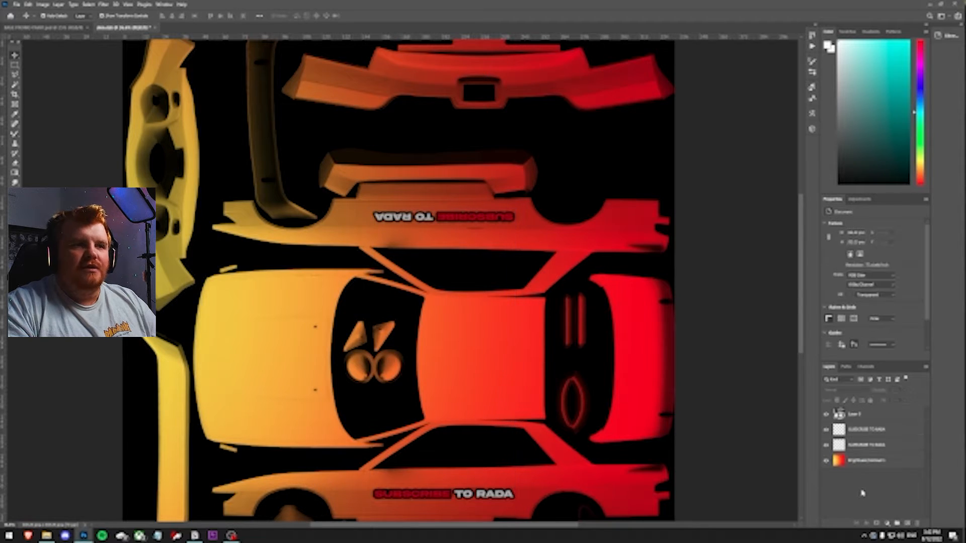
Save the livery over the existing skin file in the DDS (NVIDIA Texture Tools Exporter) format, confirming the replacement
scroll(511, 350, "down", 3)
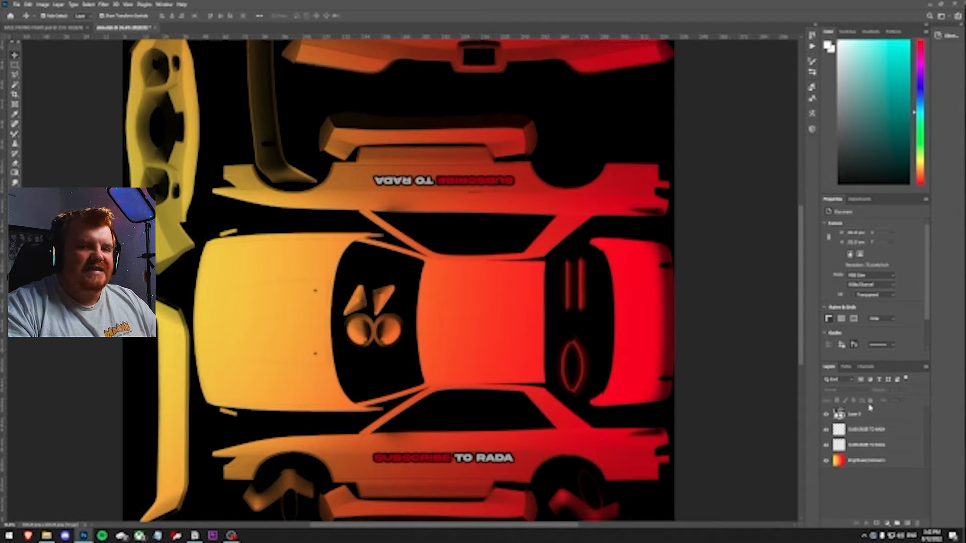
scroll(435, 327, "down", 2)
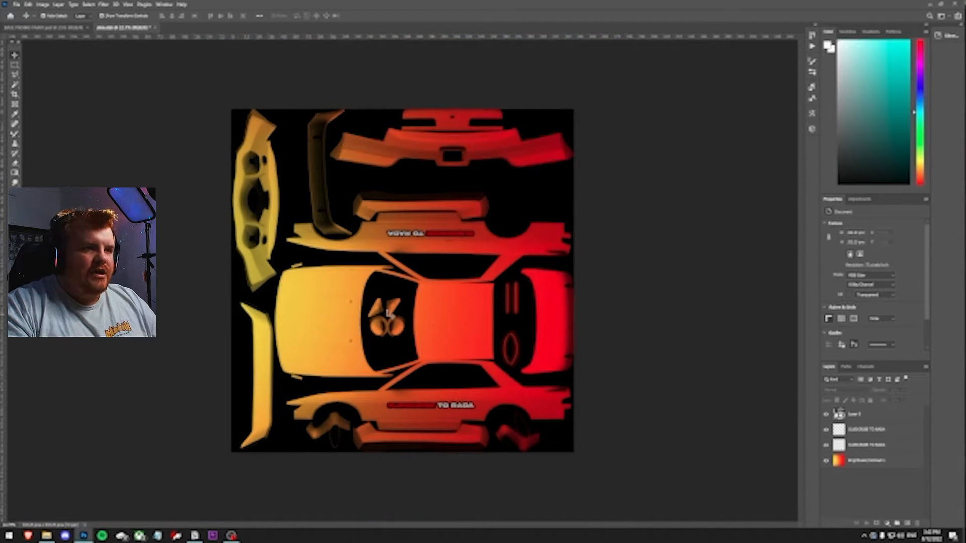
left_click(17, 4)
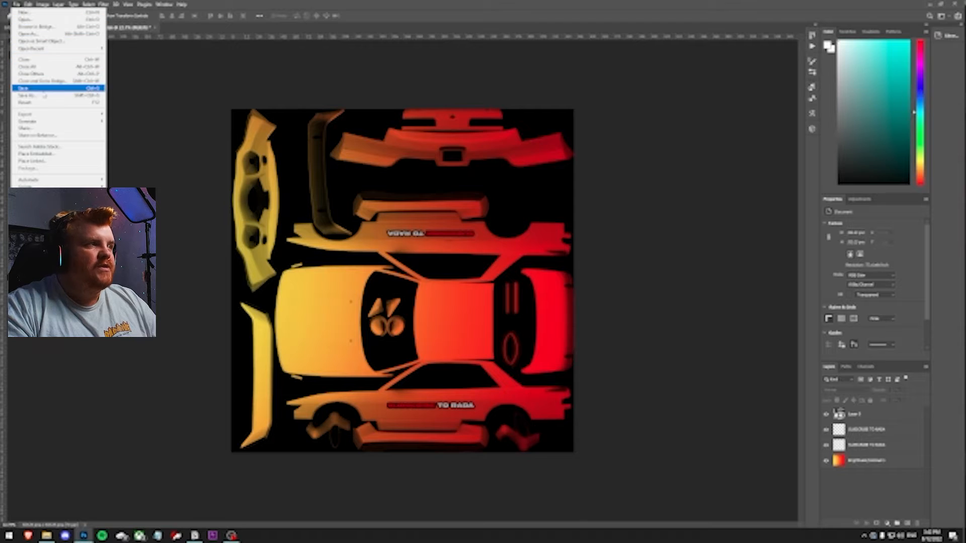
left_click(45, 95)
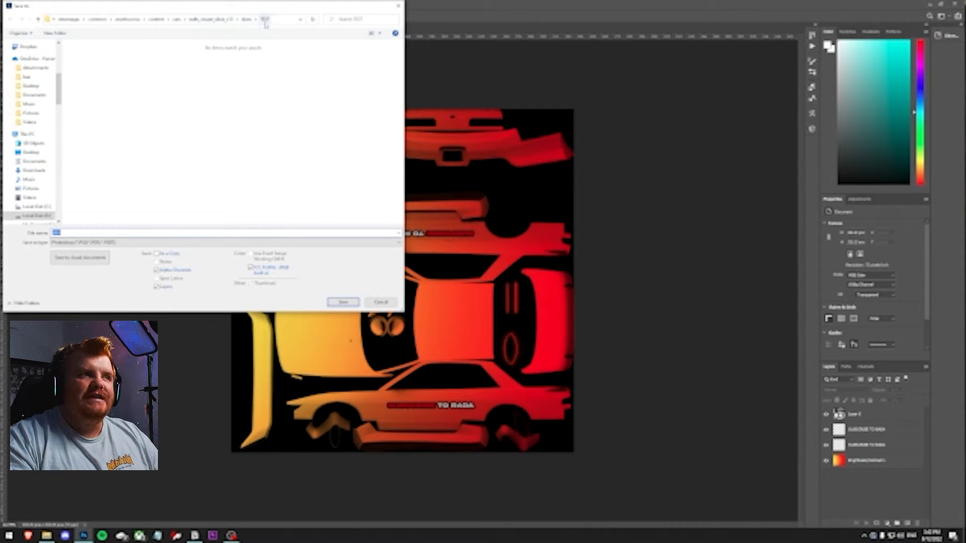
left_click(88, 242)
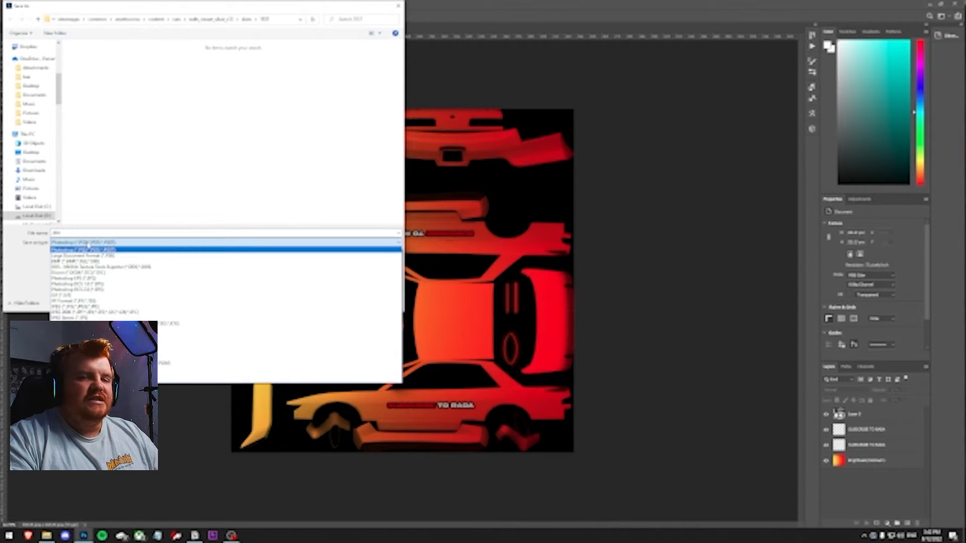
left_click(75, 267)
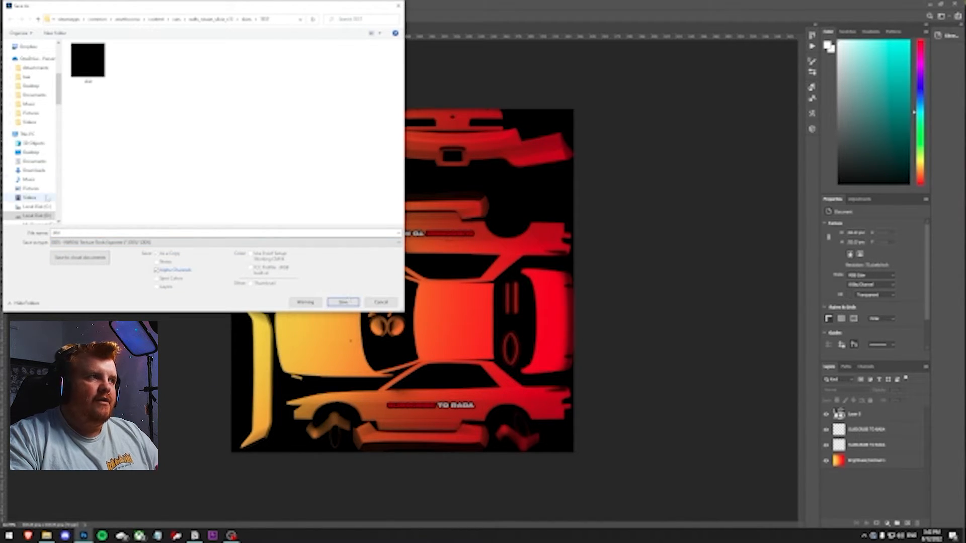
left_click(345, 302)
left_click_drag(61, 234, 51, 234)
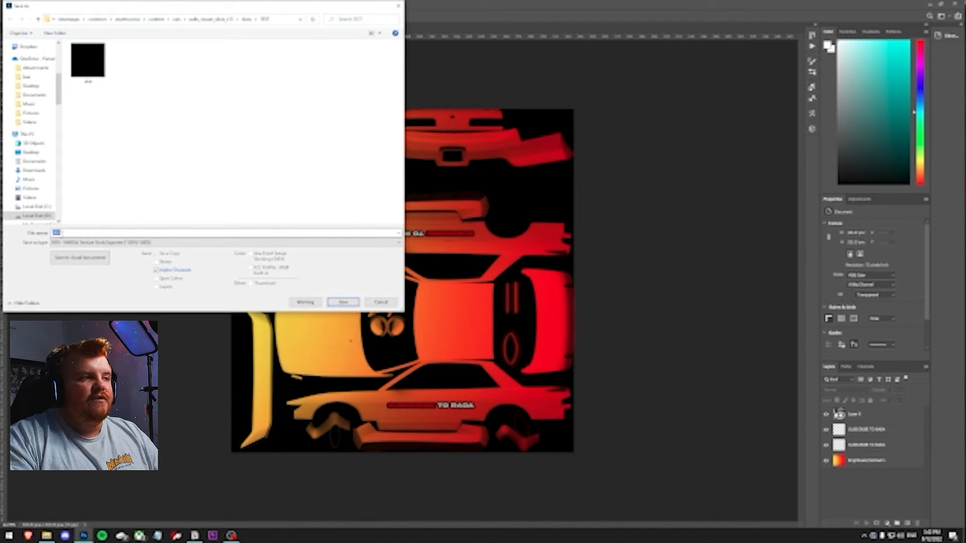
left_click(316, 186)
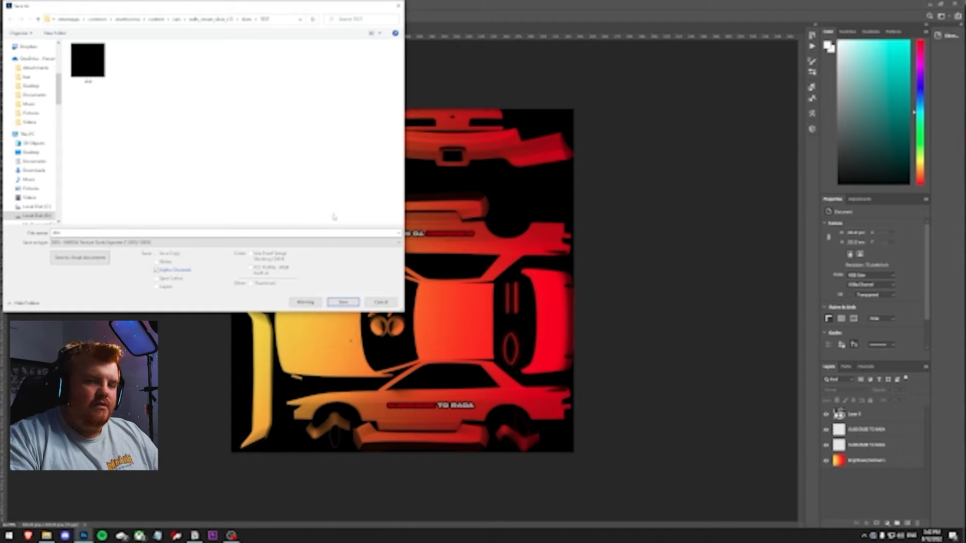
left_click(345, 303)
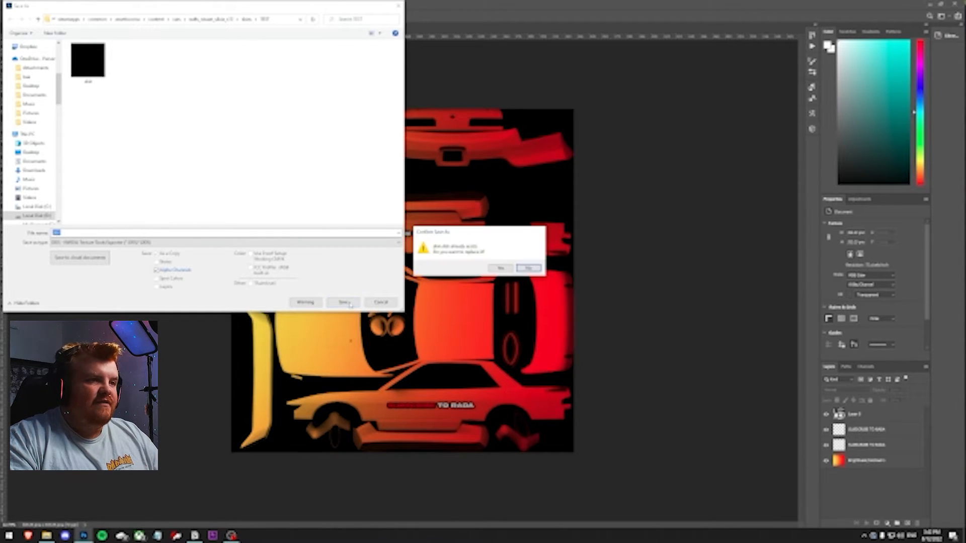
left_click(509, 270)
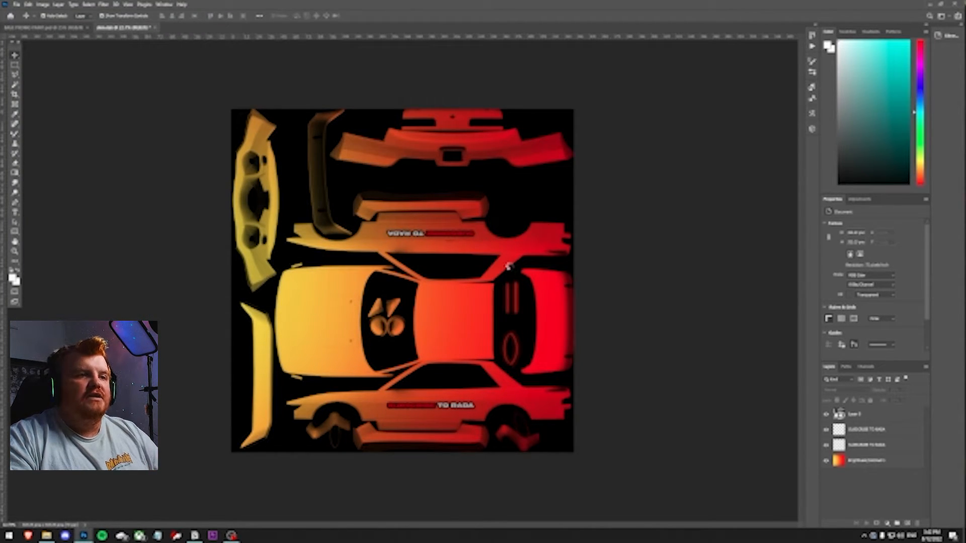
Pick a compression format in the NVIDIA Texture Tools Exporter and export the DDS texture
left_click_drag(101, 36, 222, 127)
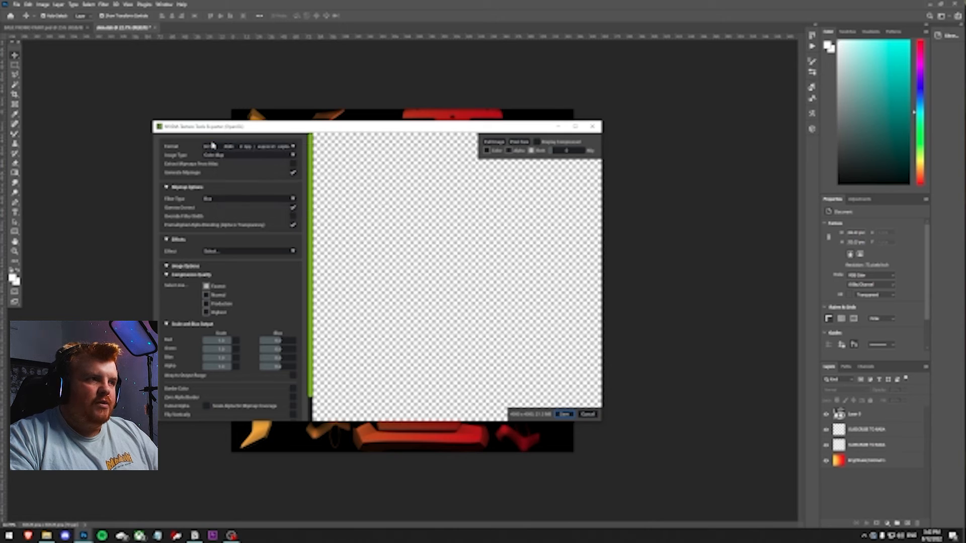
left_click(213, 147)
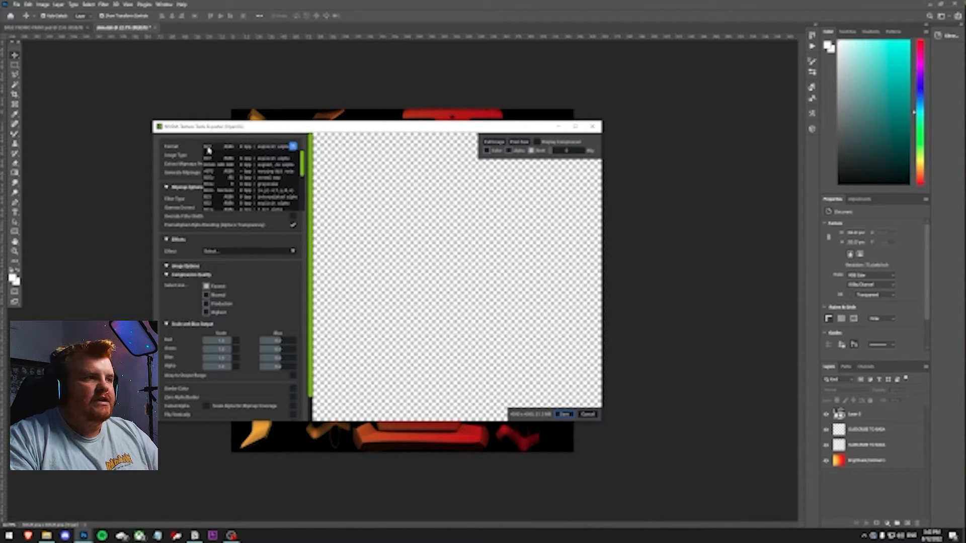
left_click(213, 201)
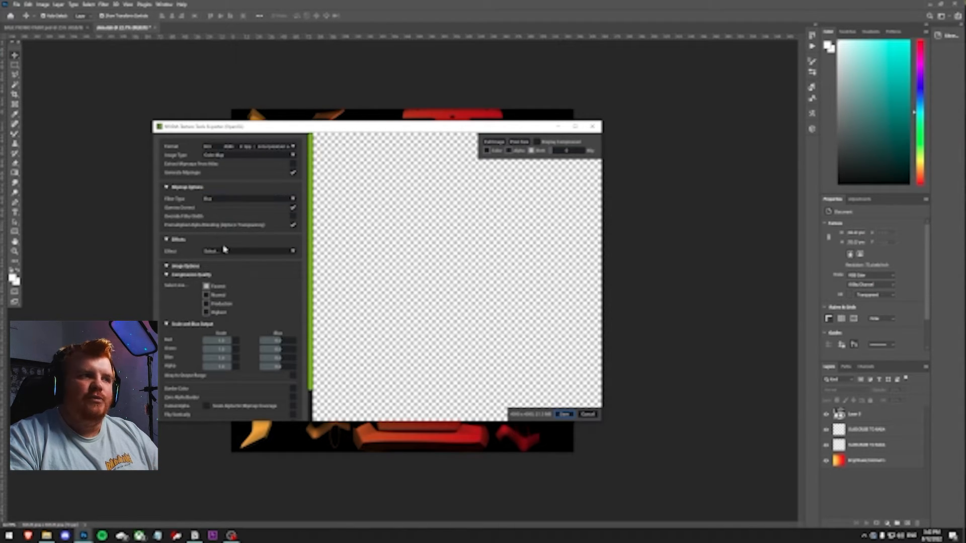
left_click(564, 416)
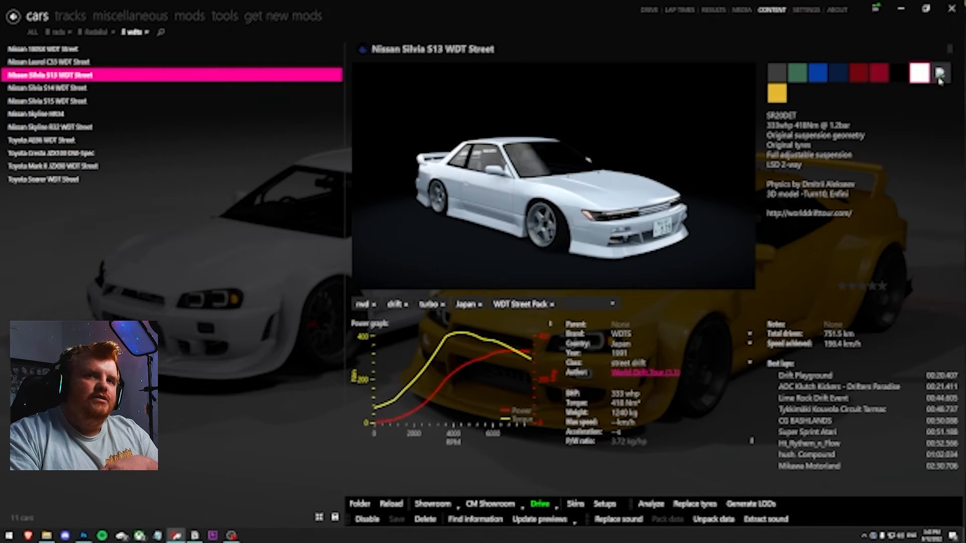
Select the TEST skin for the Nissan Silvia S13 WDT Street and open it in CM Showroom
mouse_move(939, 79)
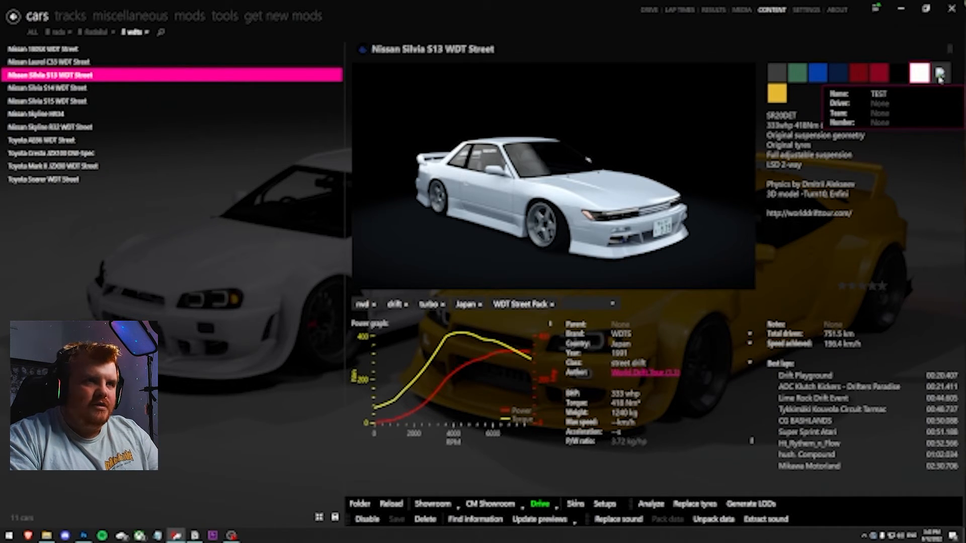
left_click(939, 76)
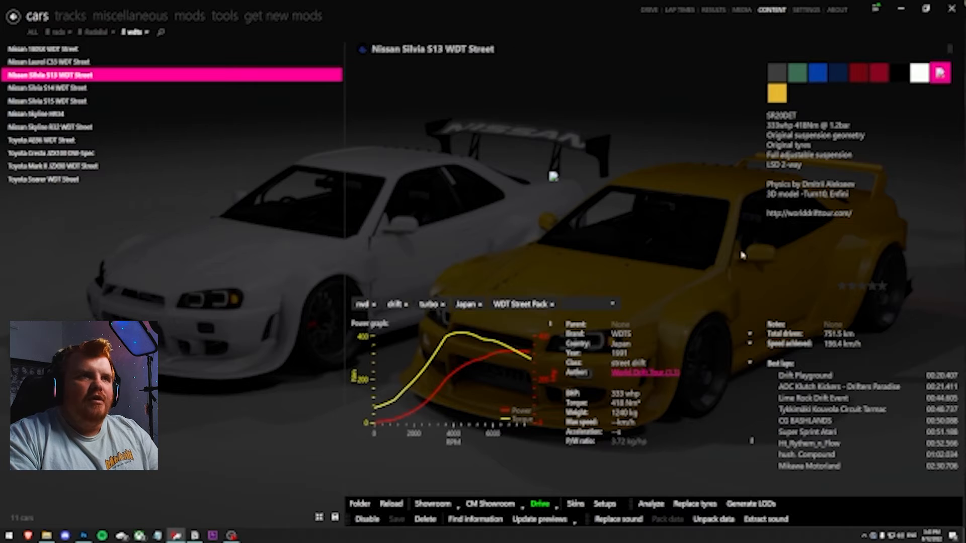
left_click(489, 504)
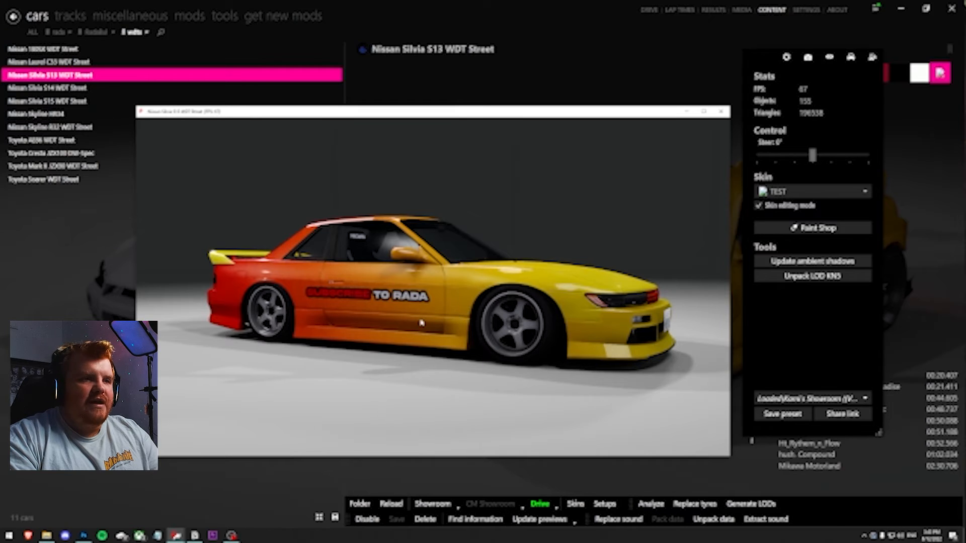
Inspect the new livery and the side-panel text on the car in the showroom preview
left_click_drag(421, 318, 694, 383)
left_click_drag(427, 356, 635, 320)
left_click_drag(322, 282, 559, 342)
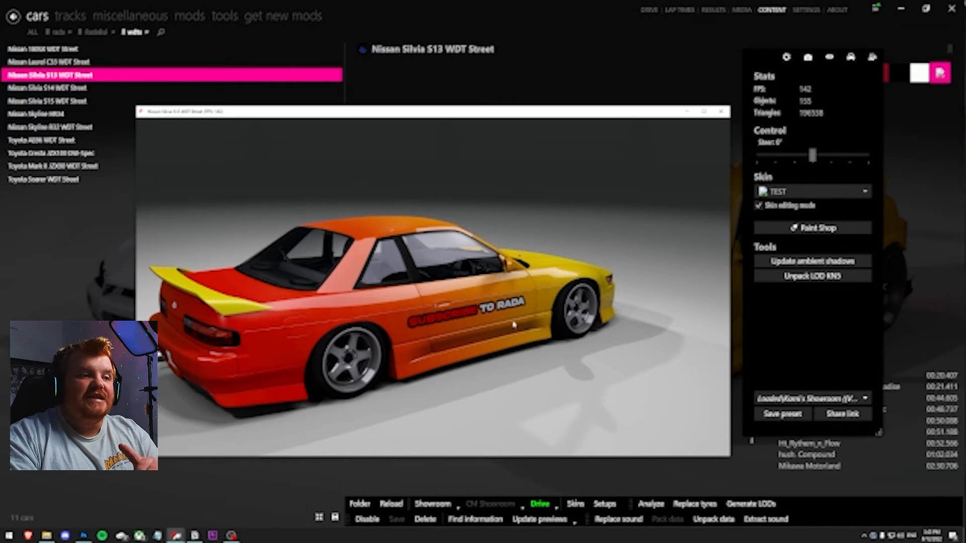
left_click_drag(515, 325, 475, 300)
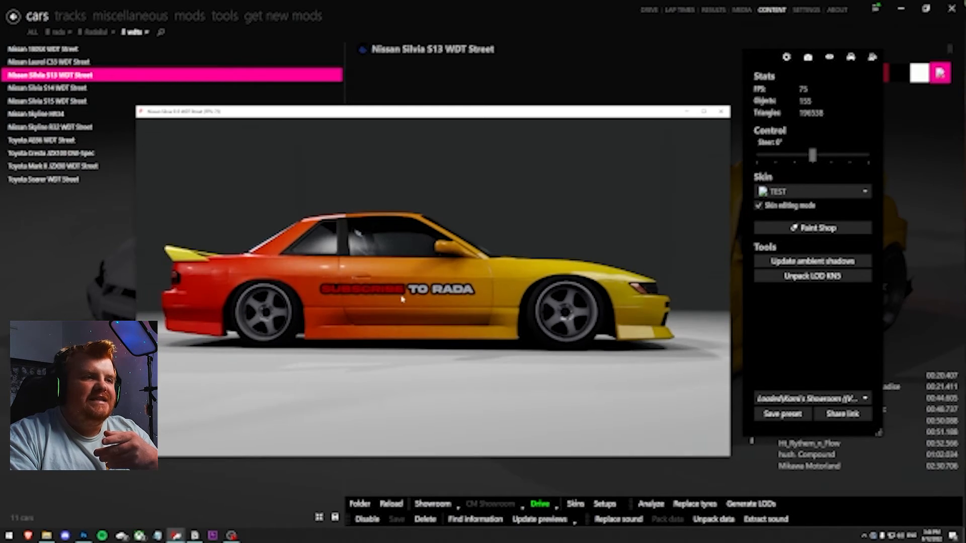
scroll(347, 303, "up", 5)
scroll(342, 305, "up", 4)
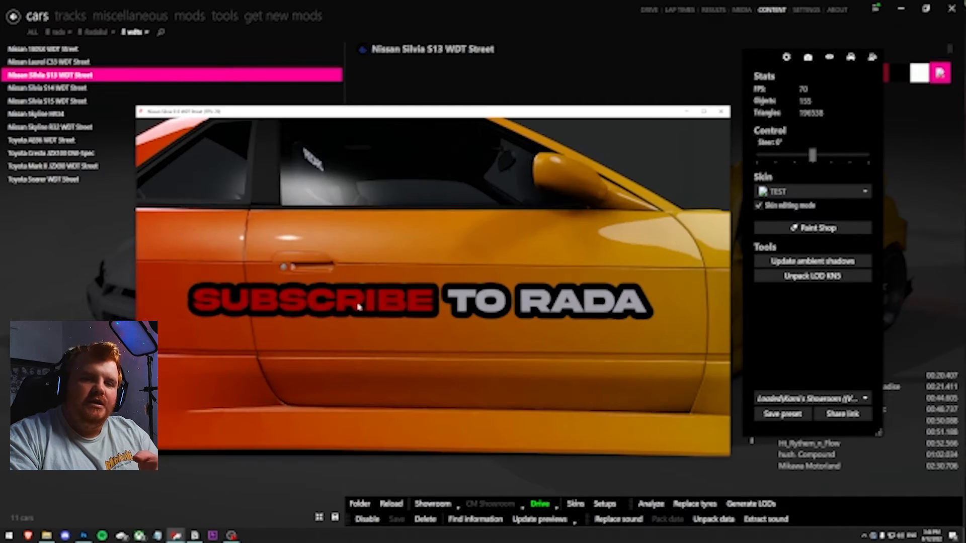